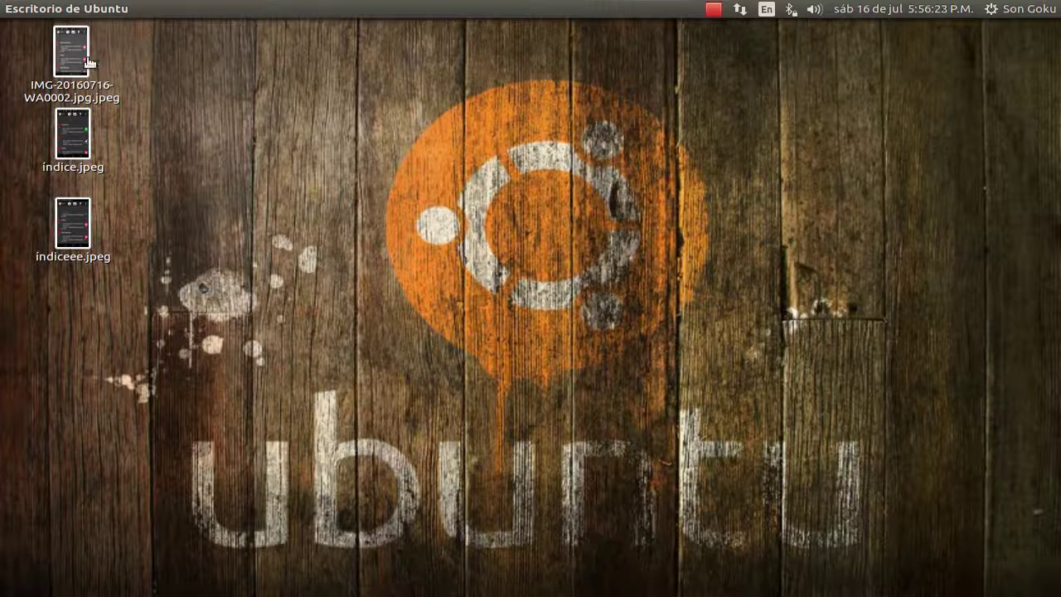
# Step: Look through the three Wi-Fi scan screenshots on the desktop, starting with índice.jpeg, and minimize the image viewer
pyautogui.doubleClick(73, 142)
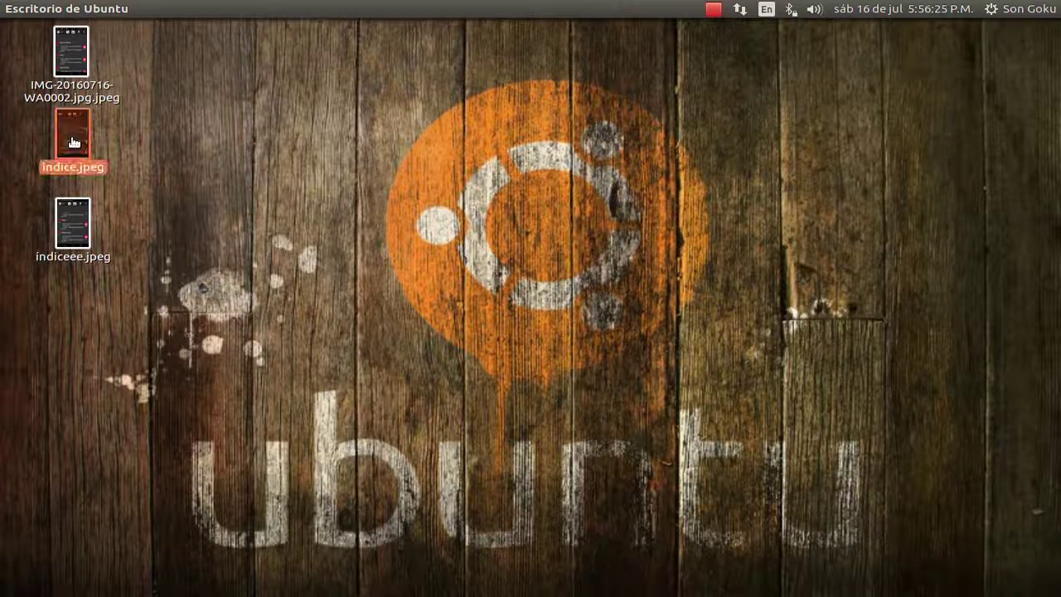
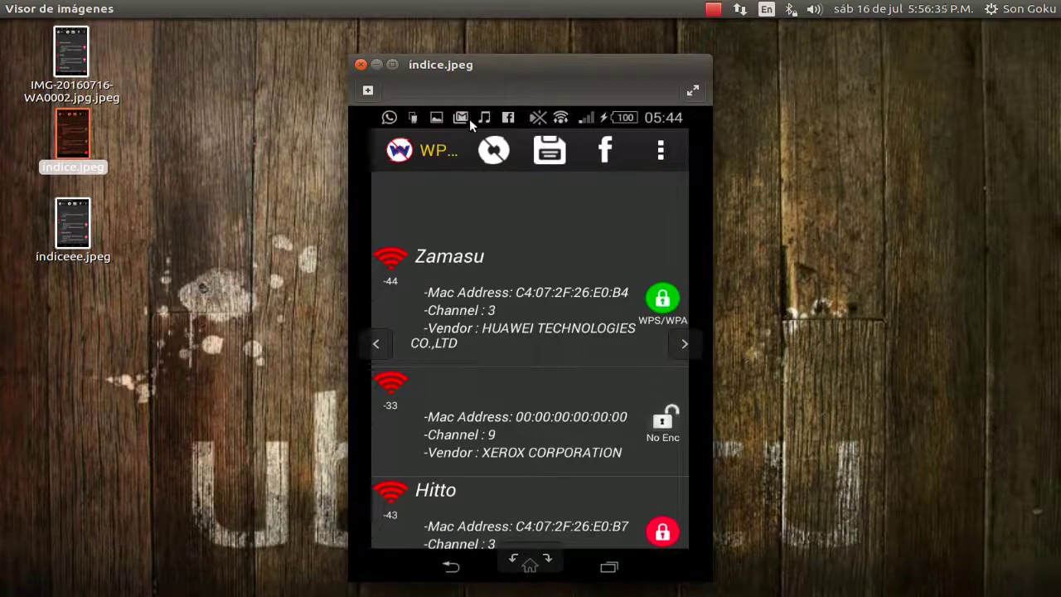
pyautogui.click(676, 348)
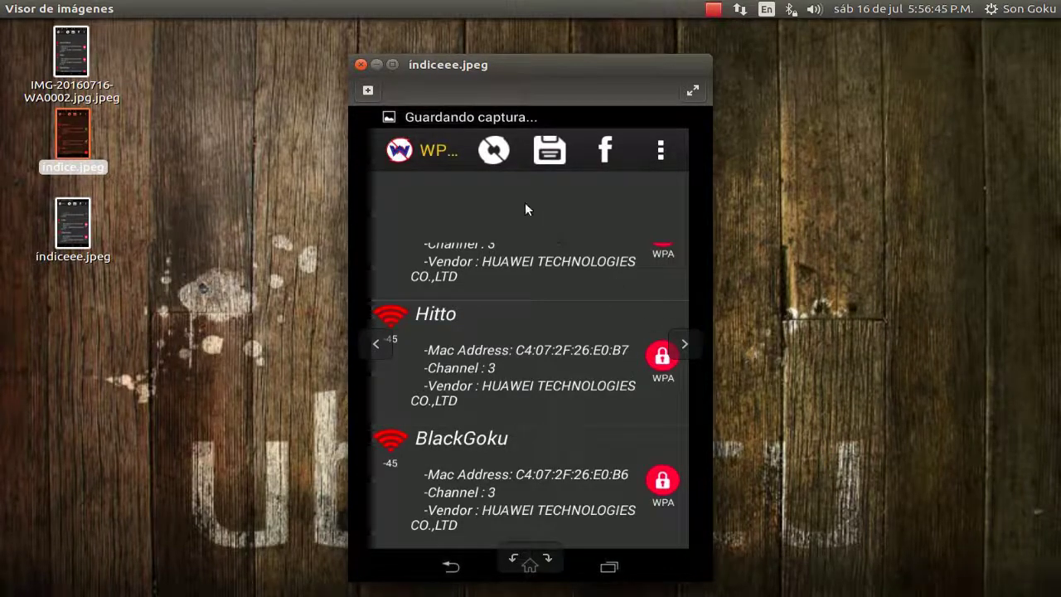
pyautogui.click(682, 345)
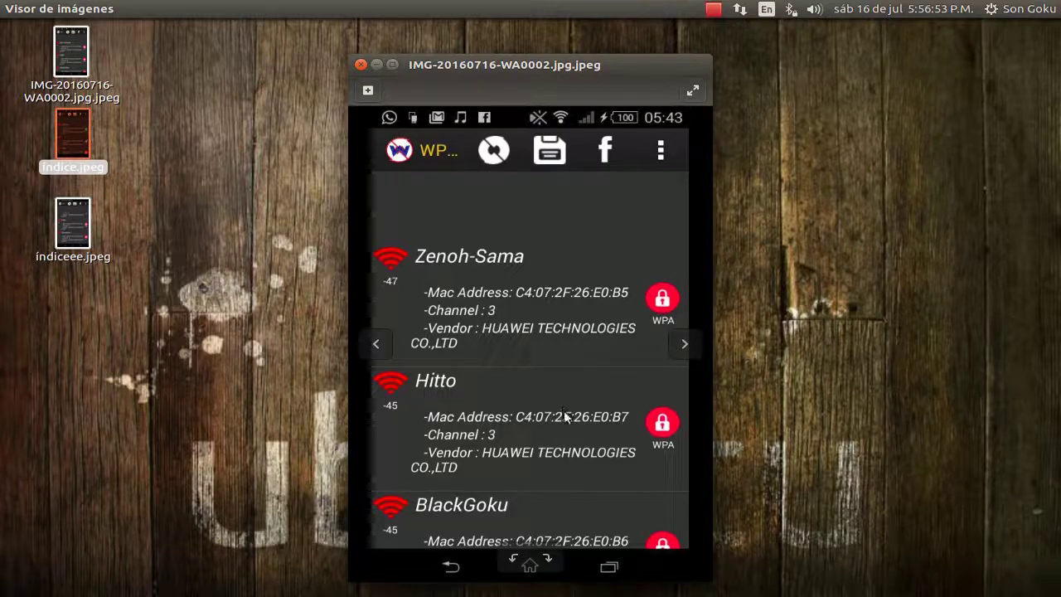
pyautogui.click(376, 64)
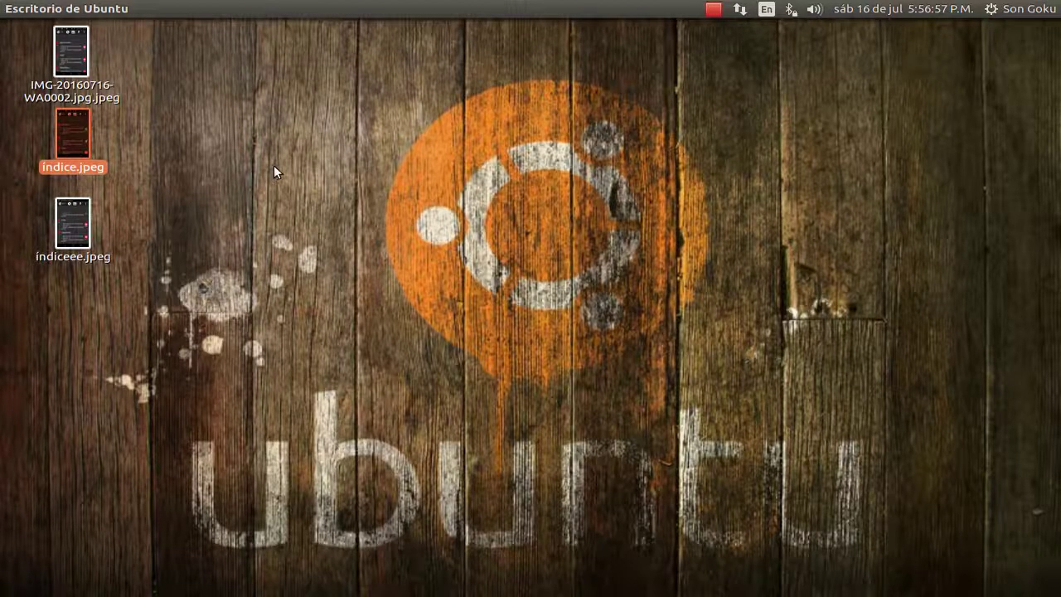
# Step: Switch to Firefox, load the router's page at 192.168.1.5 and log in as admin
pyautogui.moveTo(2, 116)
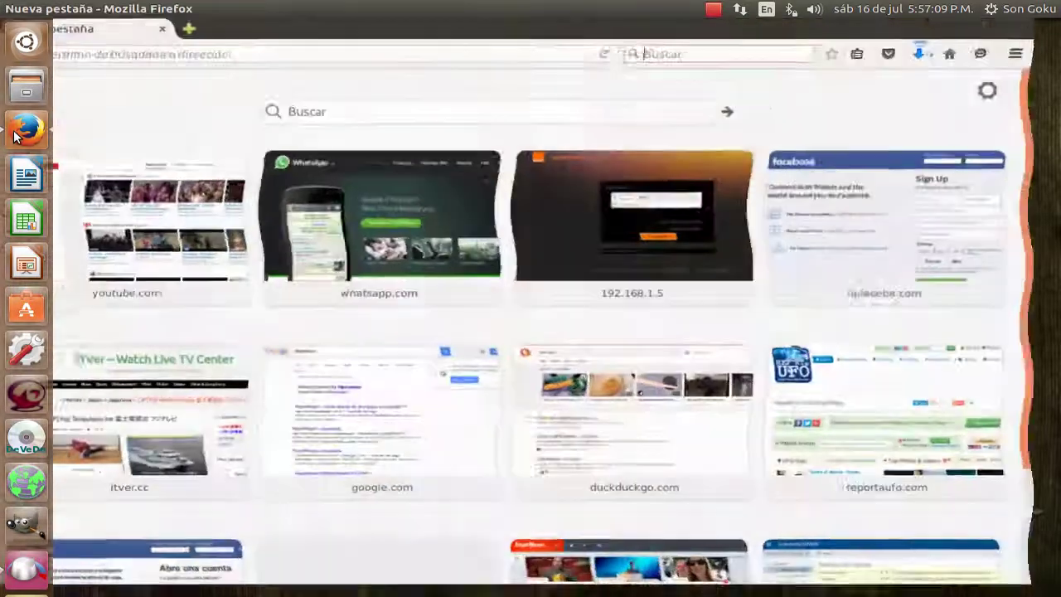
pyautogui.write('192.168.1.5/')
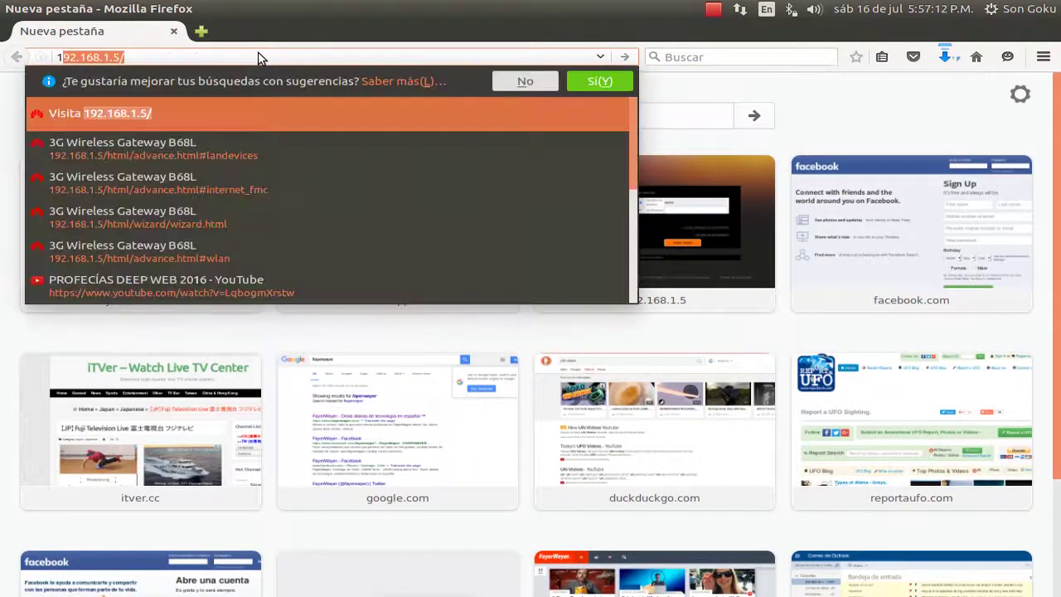
pyautogui.press('Return')
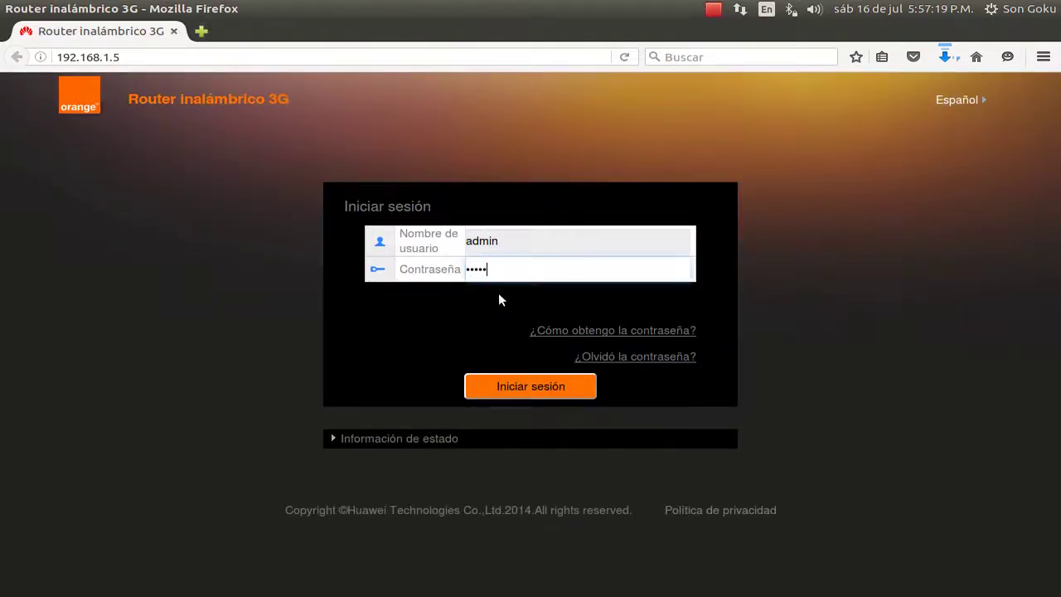
pyautogui.click(530, 383)
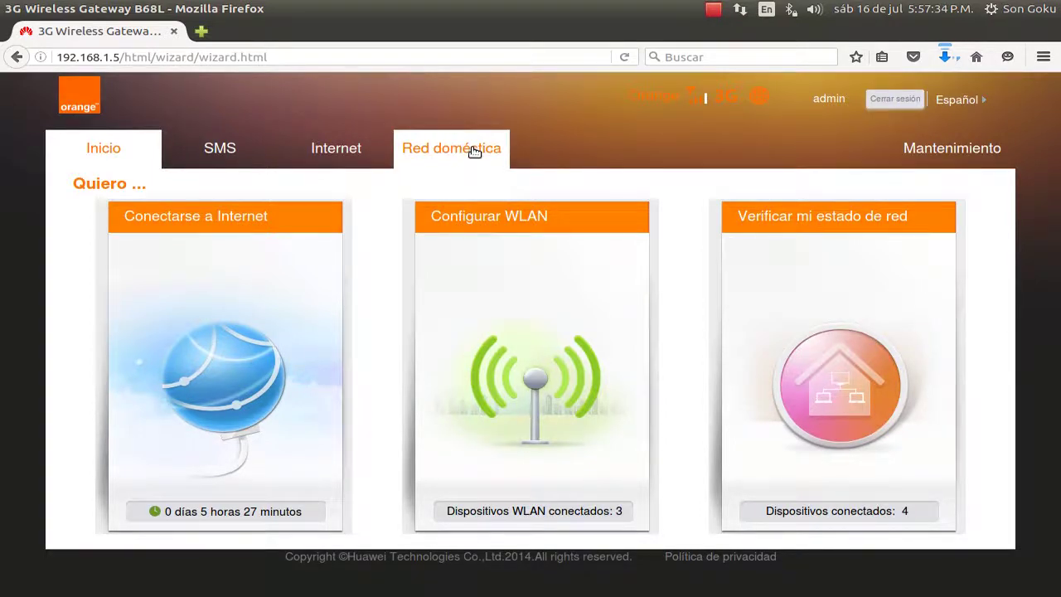
# Step: Open the home network's WLAN settings (Ajustes de WLAN) and examine the main SSID's fields under Encriptación de WLAN
pyautogui.click(474, 152)
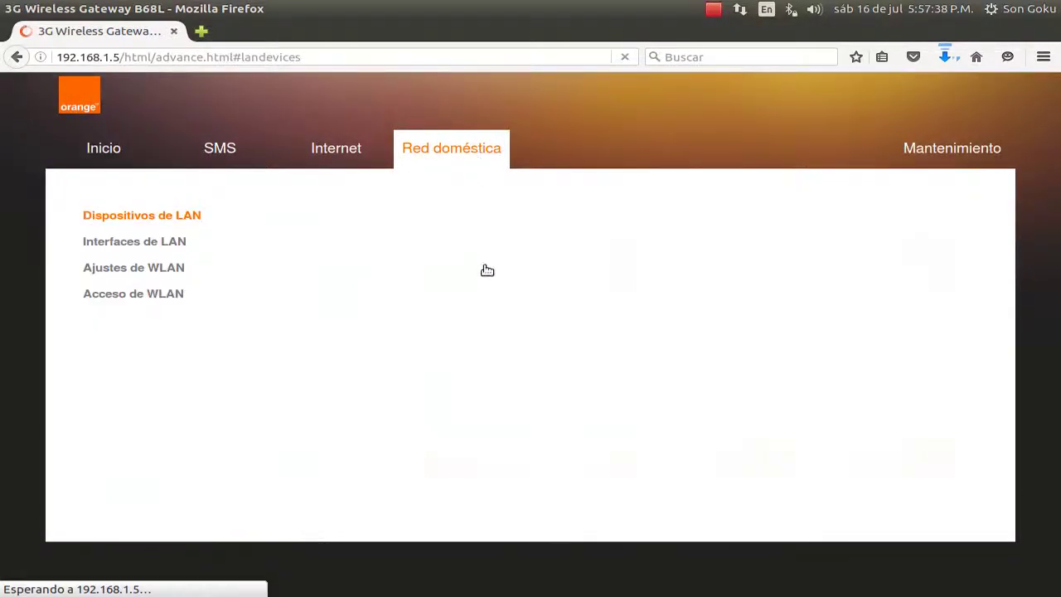
pyautogui.click(166, 270)
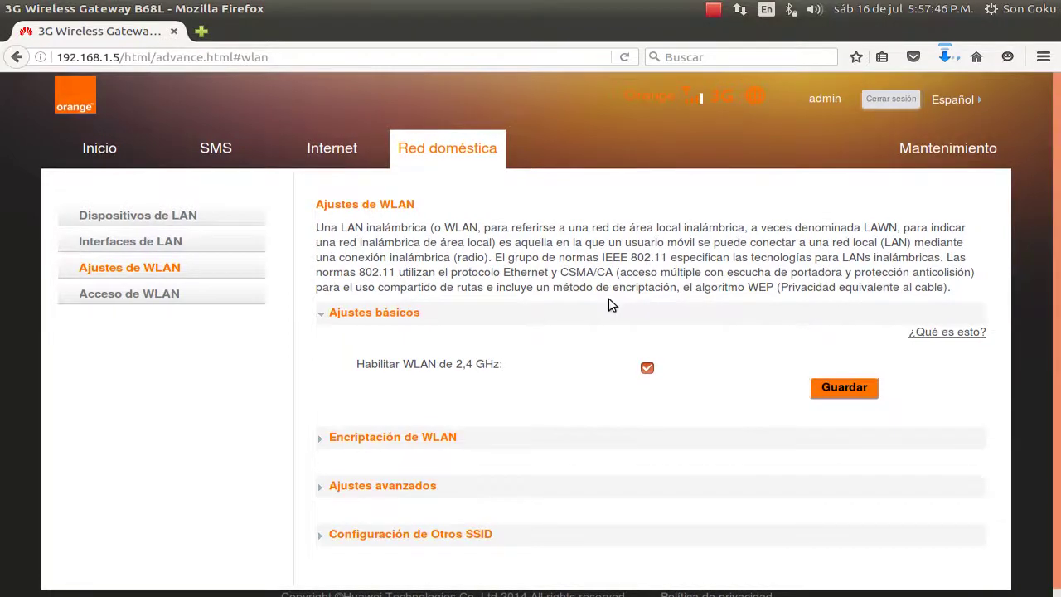
pyautogui.scroll(-1, 618, 287)
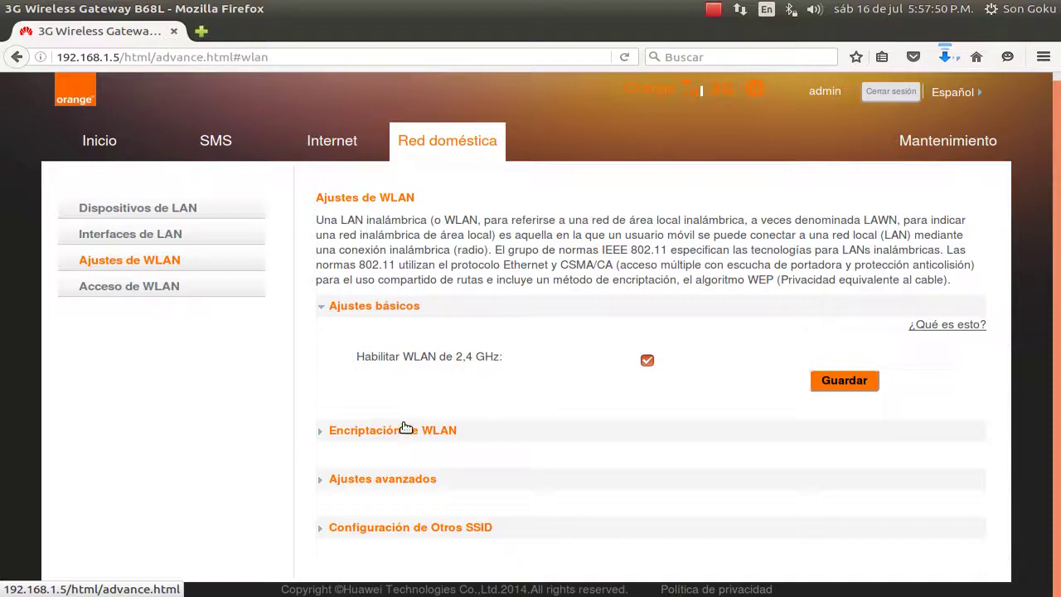
pyautogui.click(405, 428)
pyautogui.scroll(-6, 448, 406)
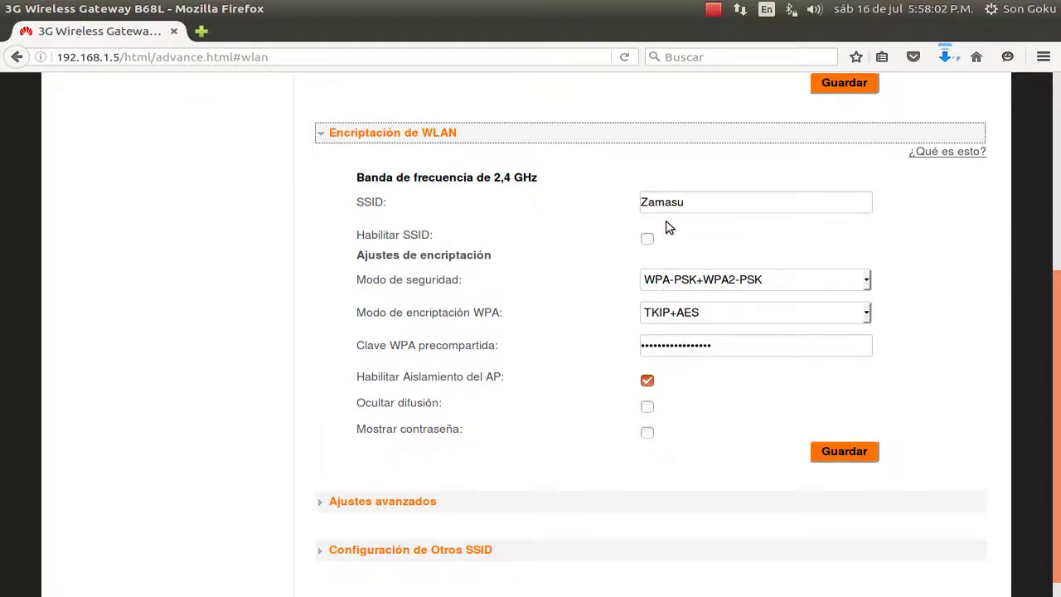
pyautogui.moveTo(687, 204); pyautogui.dragTo(640, 204)
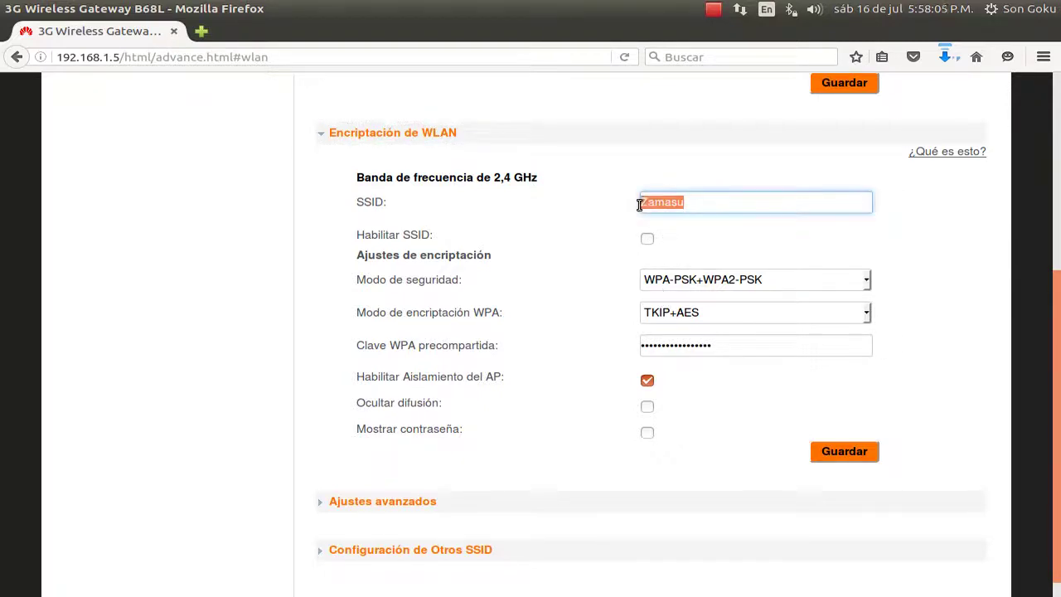
pyautogui.click(695, 204)
pyautogui.scroll(-1, 666, 240)
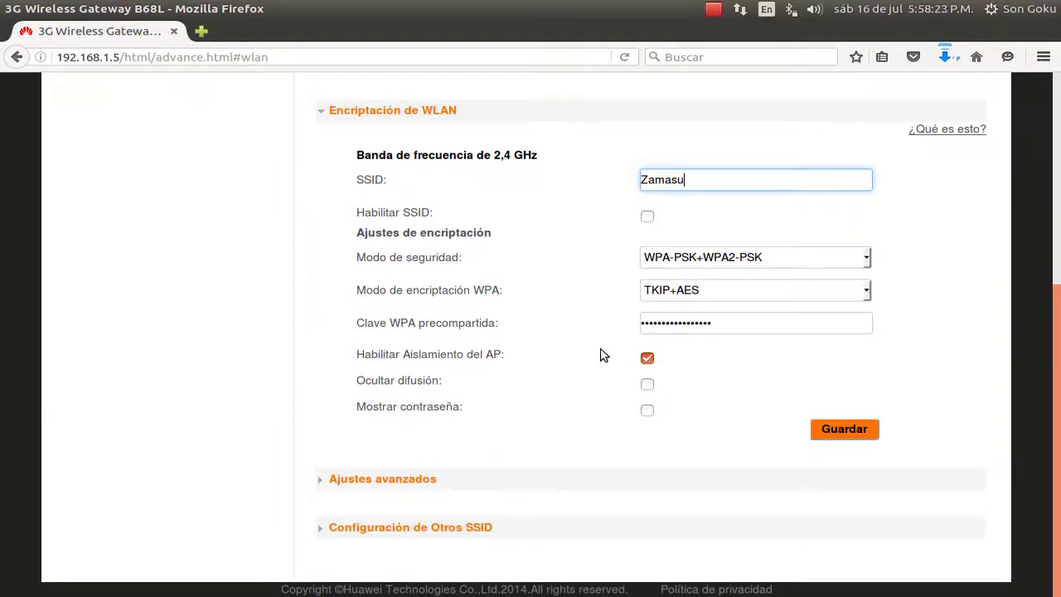
# Step: Expand Configuración de Otros SSID and open the SSID2 entry for editing
pyautogui.click(451, 529)
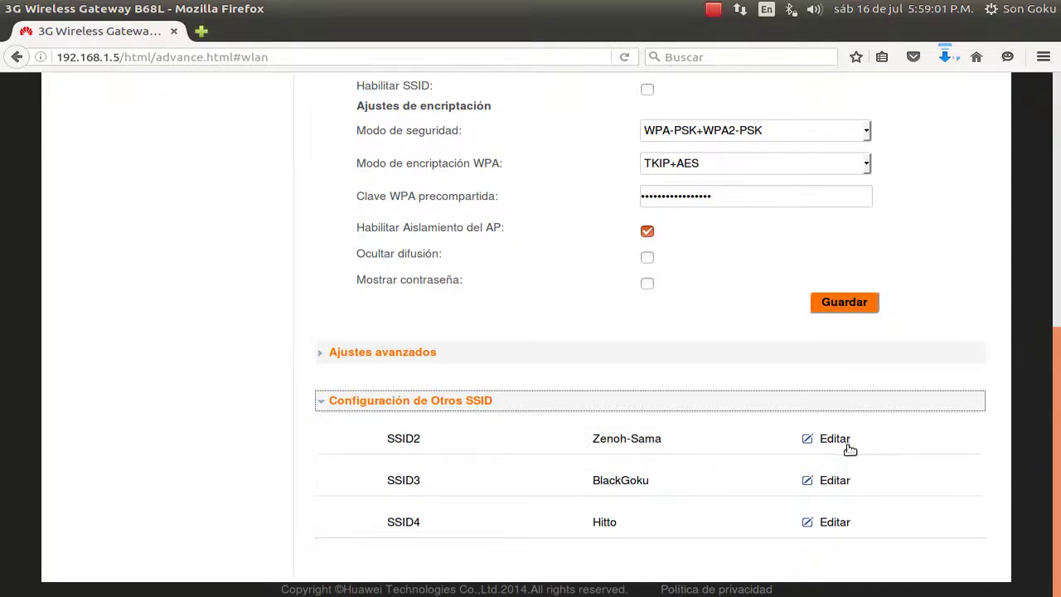
pyautogui.click(811, 441)
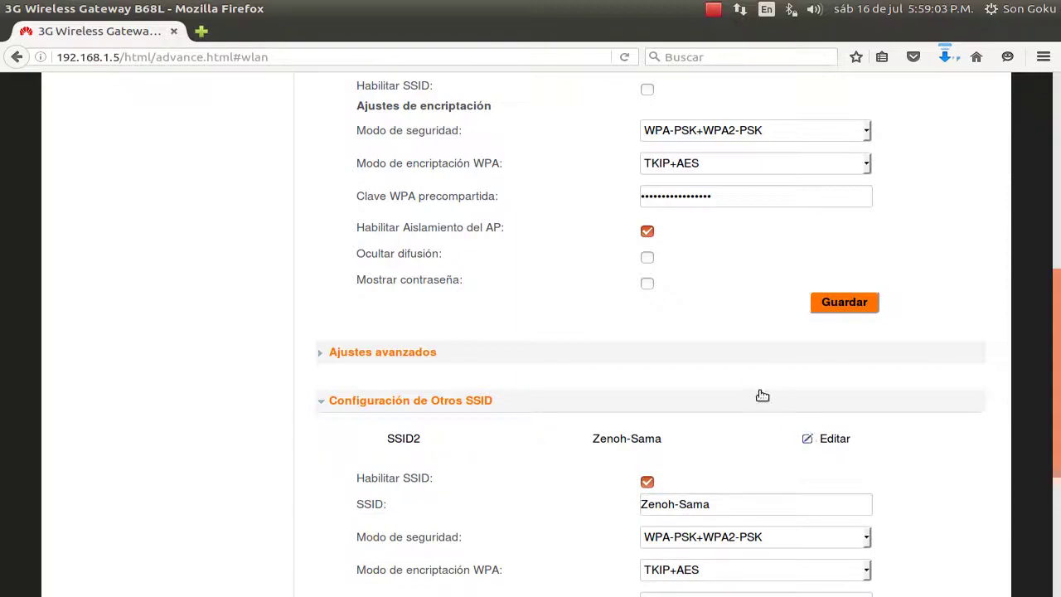
pyautogui.scroll(2, 746, 375)
pyautogui.scroll(-6, 746, 376)
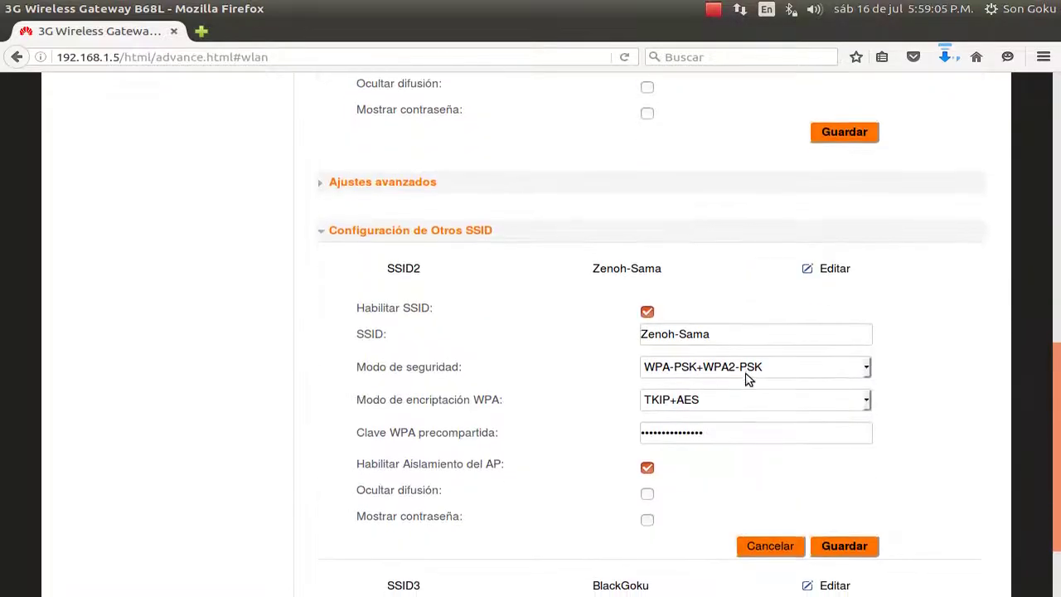
# Step: Try renaming SSID2 to tutorial with the WPA-PSK+WPA2-PSK security mode, and discard the edits
pyautogui.click(719, 341)
pyautogui.moveTo(711, 336); pyautogui.dragTo(644, 337)
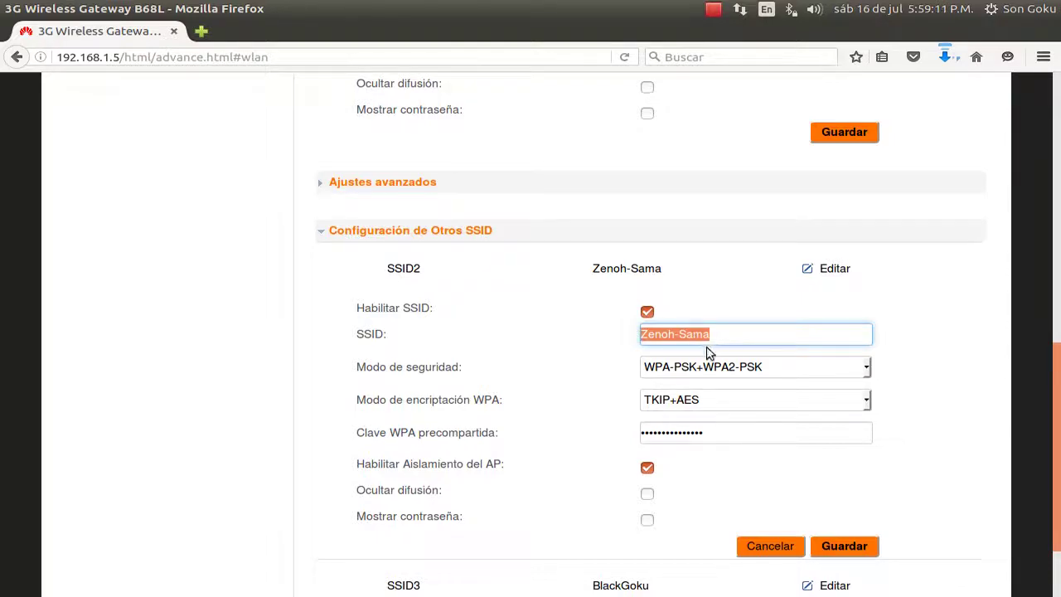
pyautogui.write('tu')
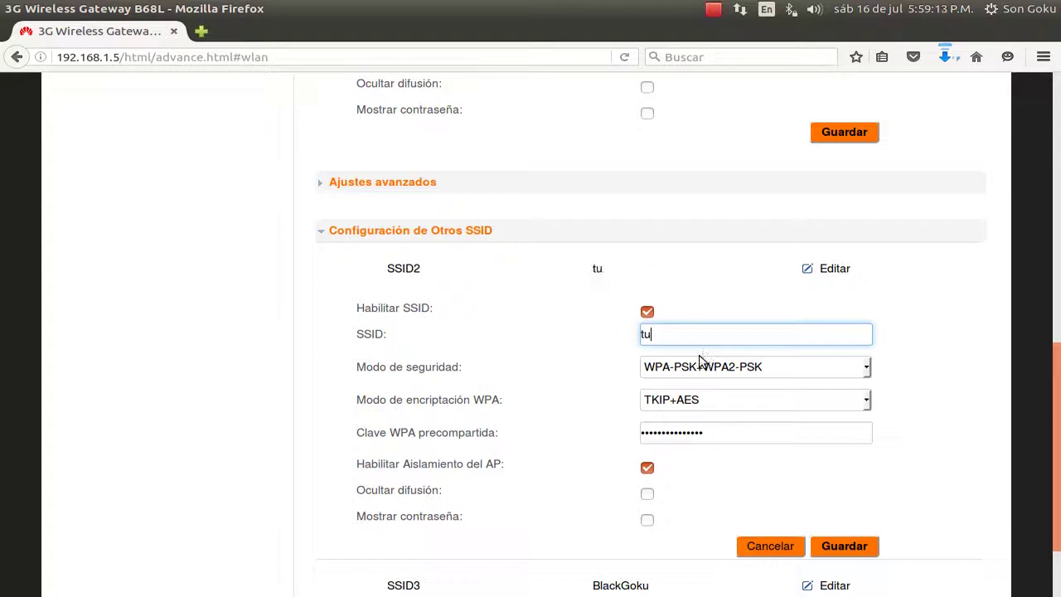
pyautogui.write('torial')
pyautogui.click(712, 370)
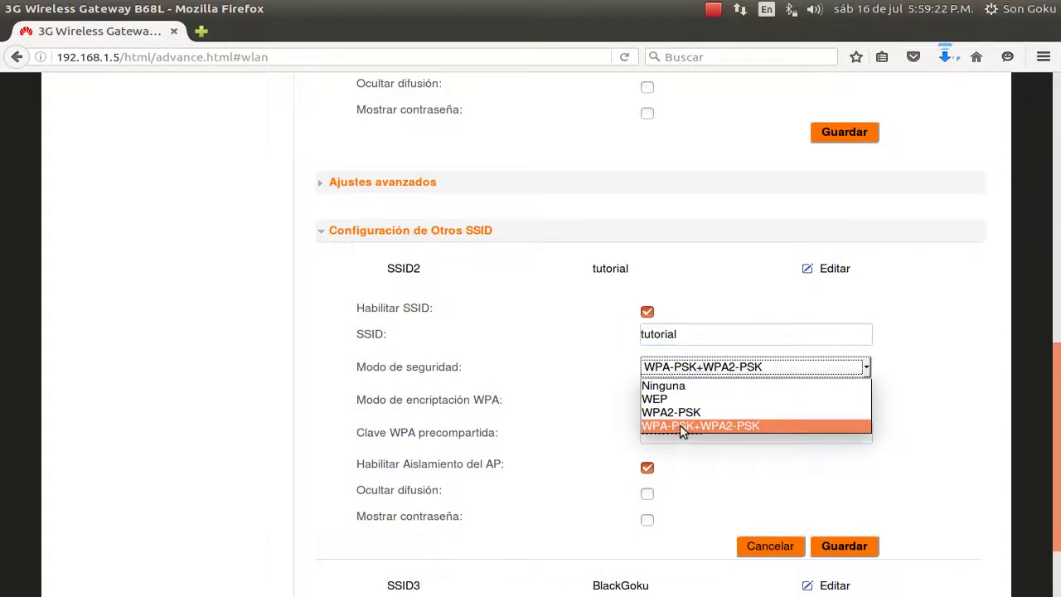
pyautogui.click(707, 428)
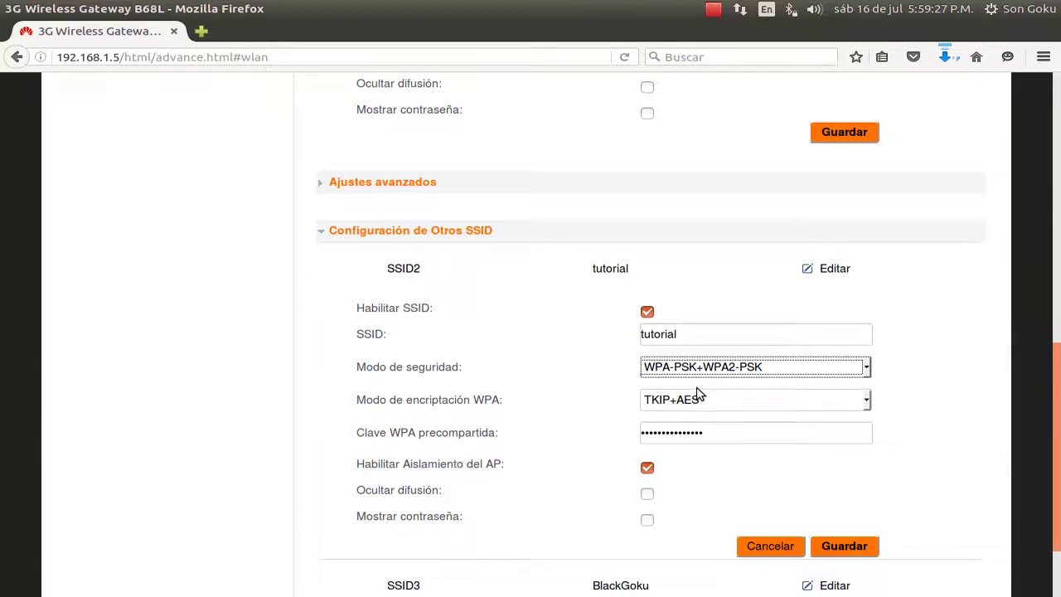
pyautogui.scroll(-2, 701, 389)
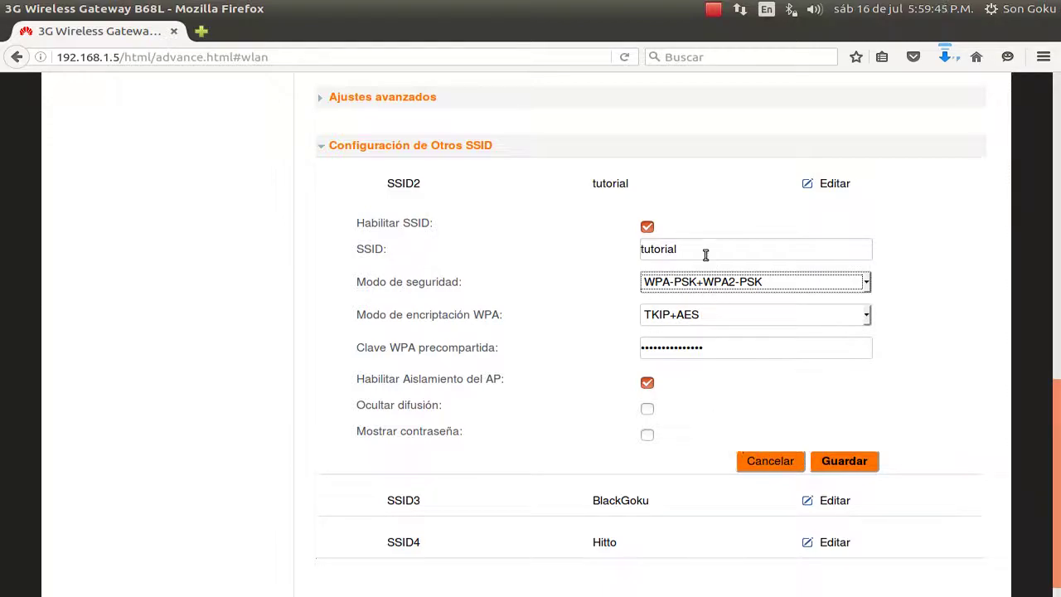
pyautogui.click(770, 460)
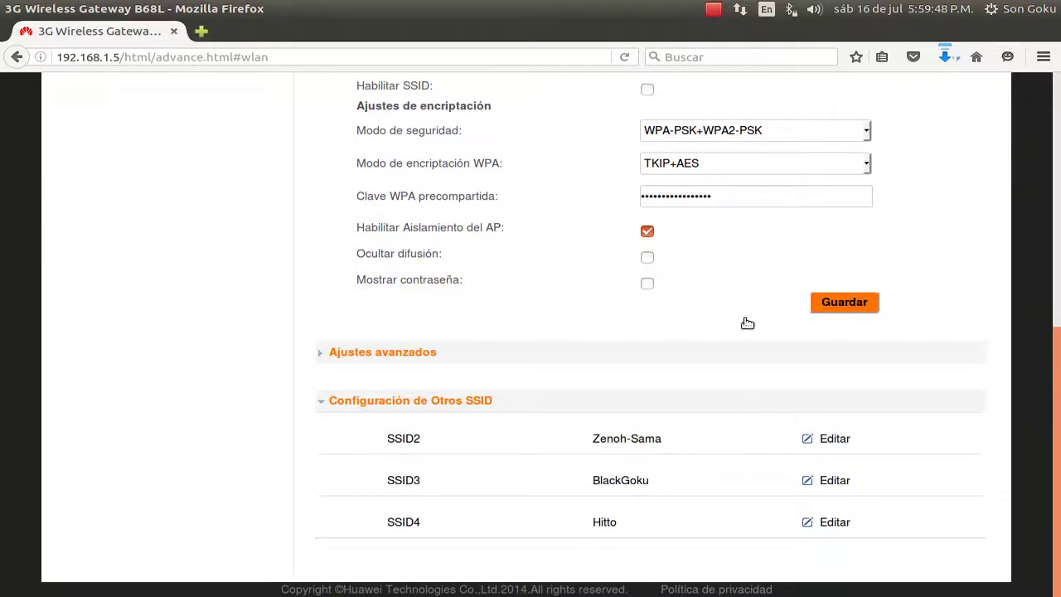
# Step: Examine the WLAN settings page, comparing the basic settings, the main SSID's encryption settings and the list of other SSIDs
pyautogui.scroll(4, 741, 294)
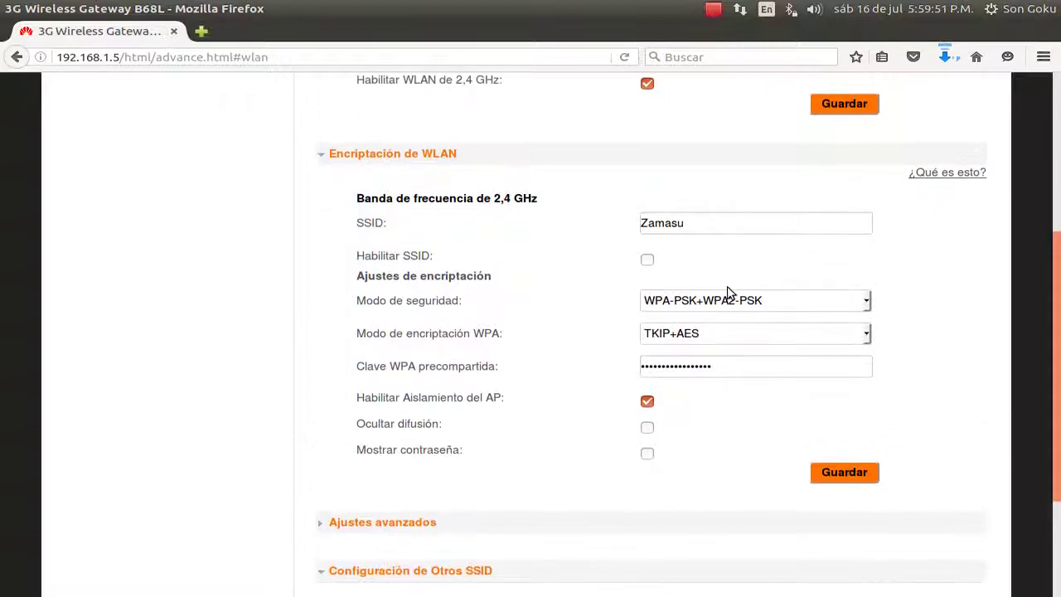
pyautogui.scroll(-4, 735, 332)
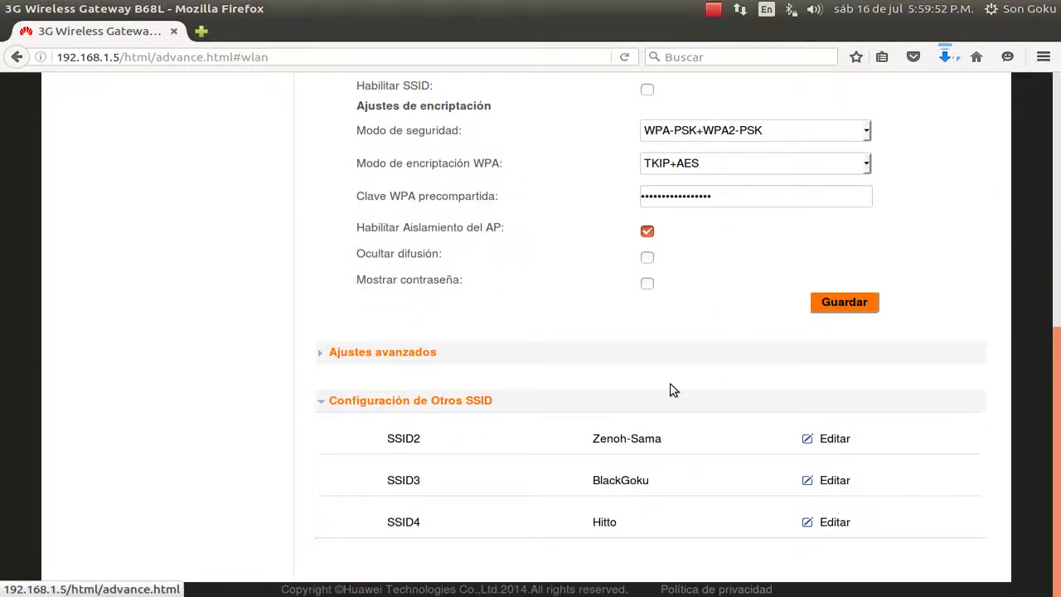
pyautogui.scroll(4, 663, 387)
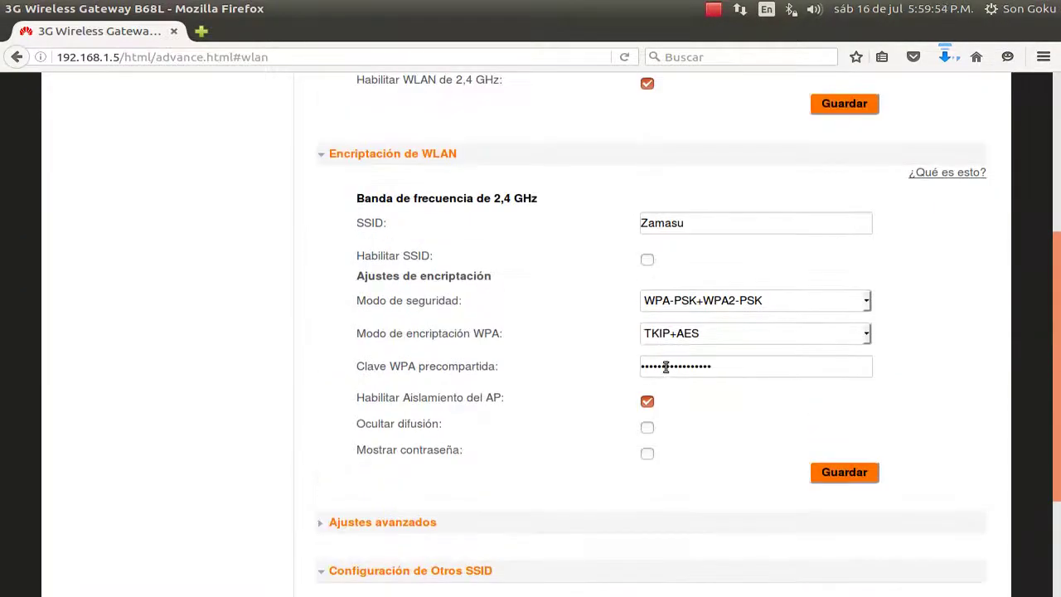
pyautogui.scroll(4, 670, 369)
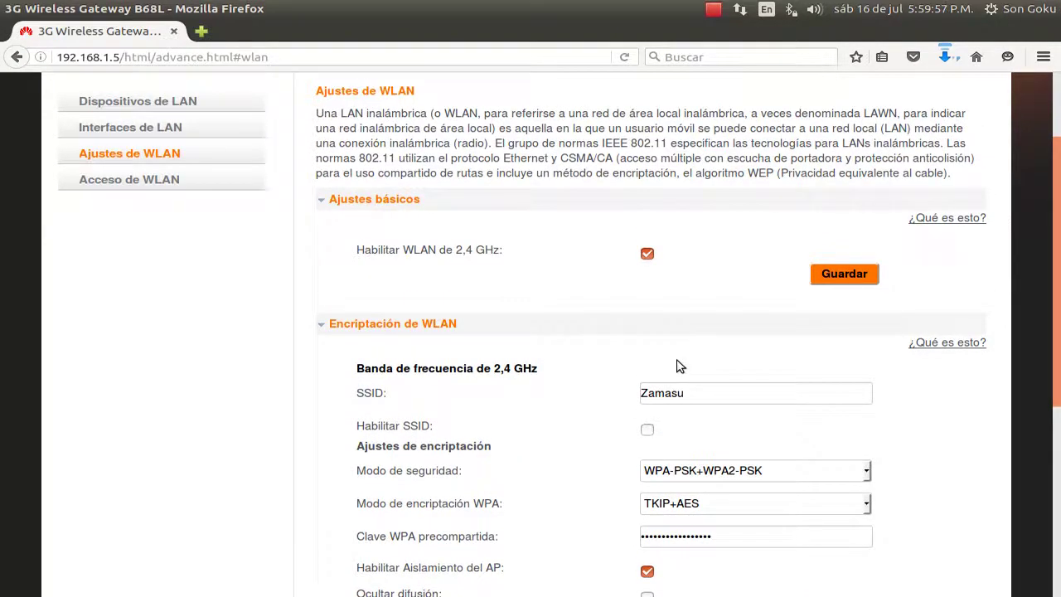
pyautogui.scroll(3, 677, 366)
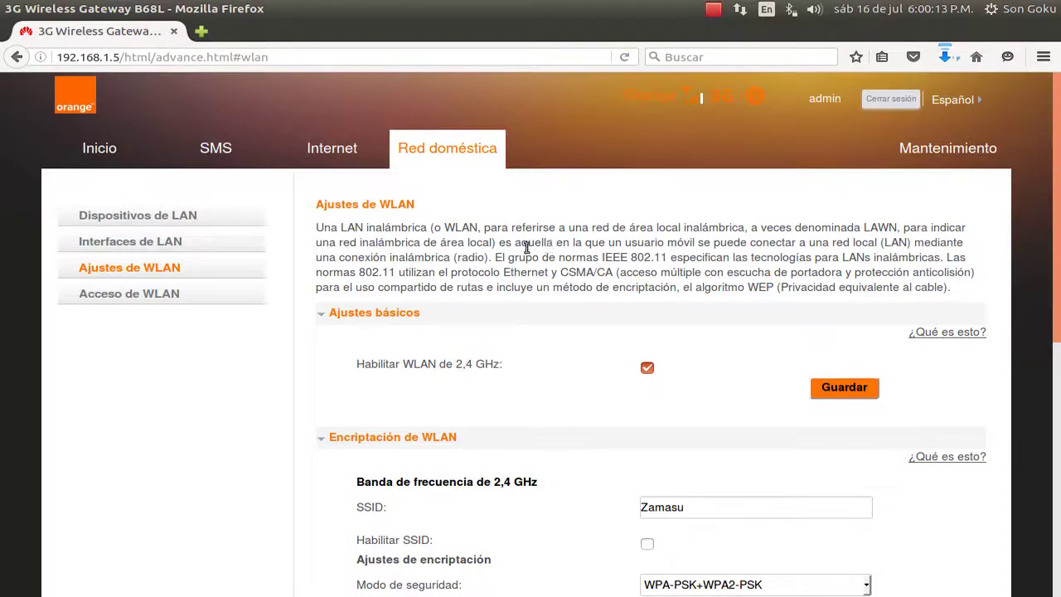
pyautogui.scroll(-4, 514, 249)
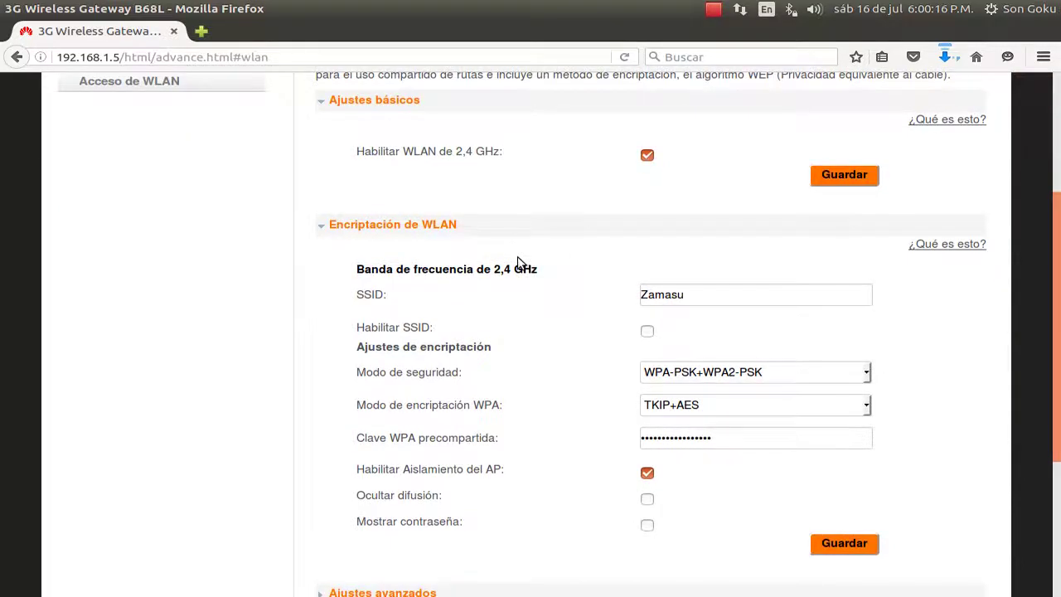
pyautogui.scroll(4, 519, 264)
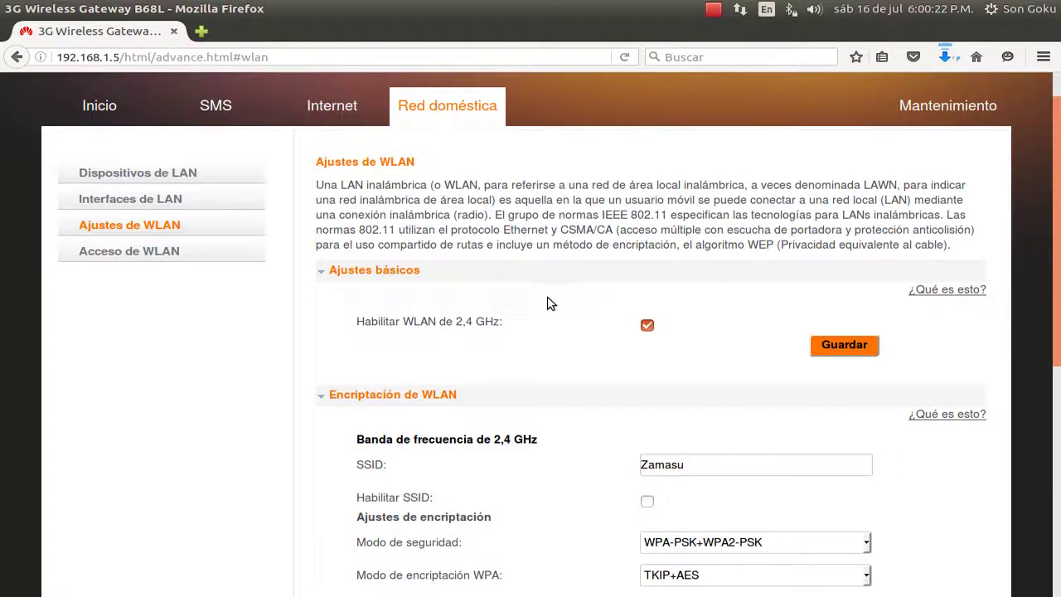
pyautogui.scroll(-4, 546, 304)
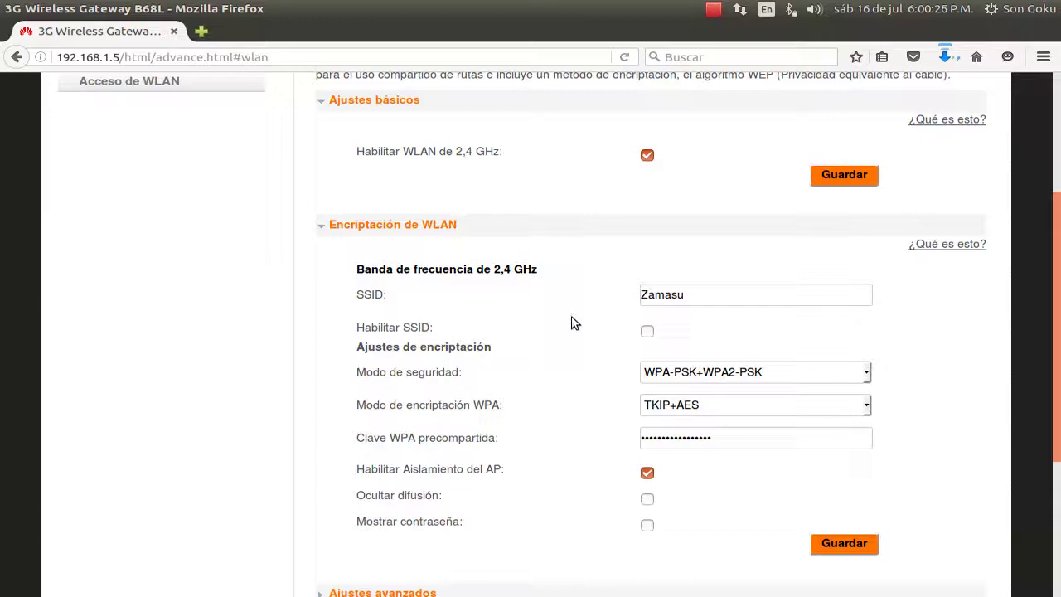
pyautogui.scroll(3, 560, 325)
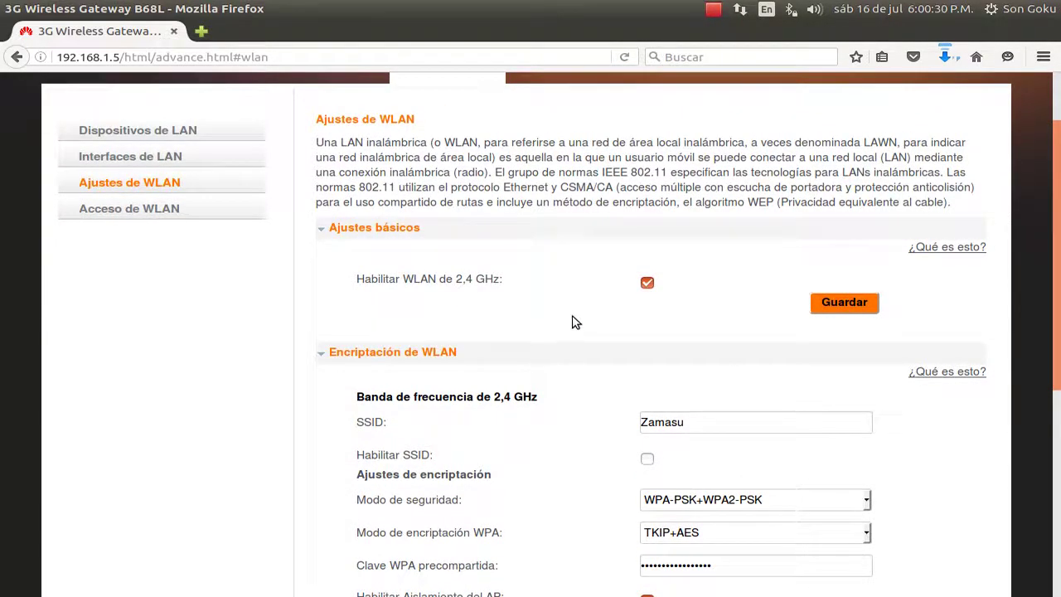
pyautogui.scroll(-4, 570, 327)
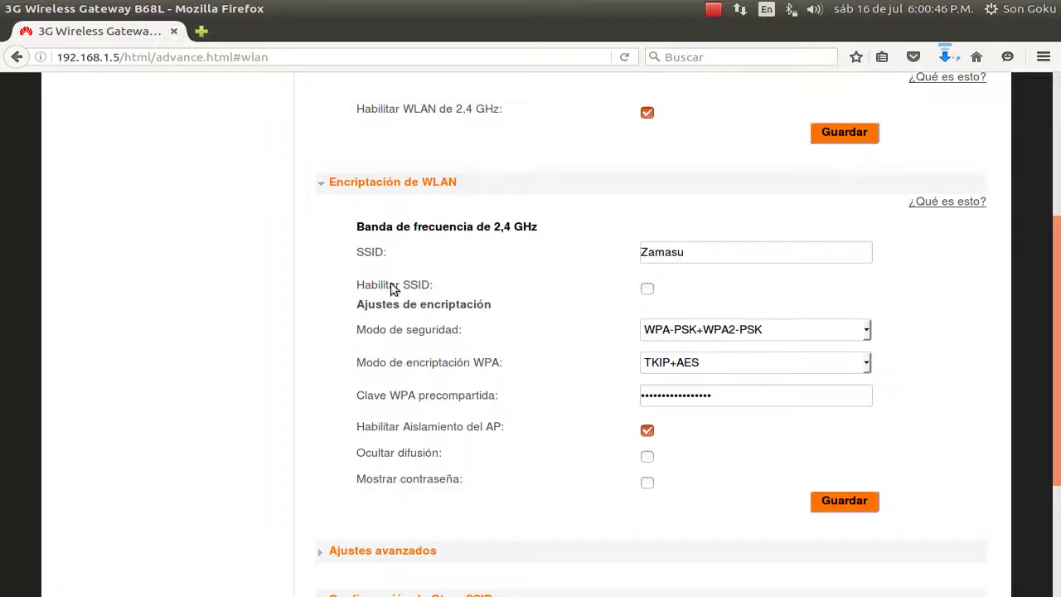
# Step: Switch Habilitar SSID for the main network on and back off, and review the list of other SSIDs
pyautogui.click(648, 291)
pyautogui.click(648, 293)
pyautogui.scroll(-1, 700, 377)
pyautogui.scroll(-3, 699, 377)
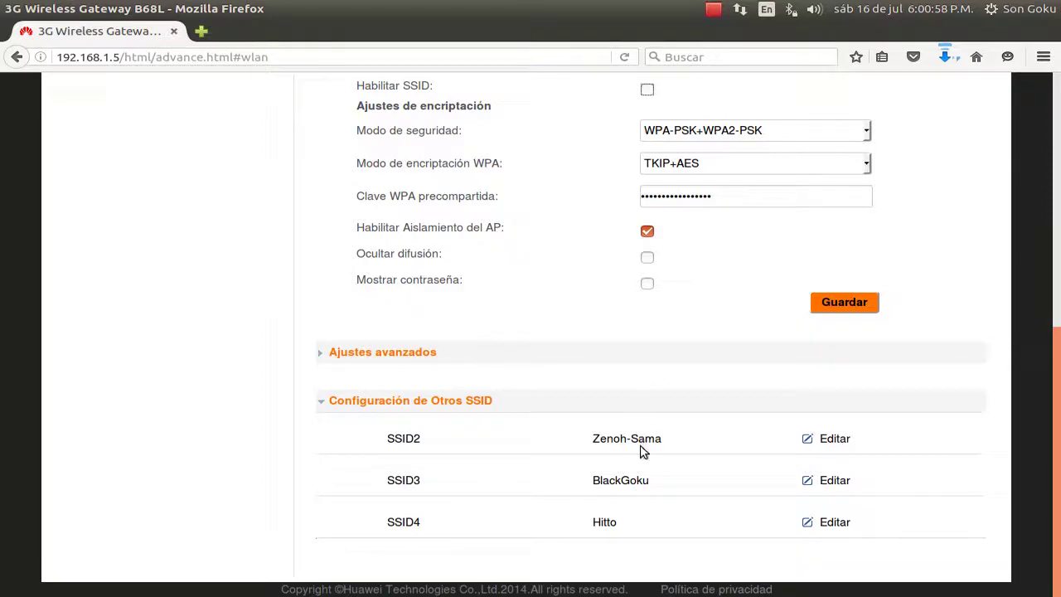
pyautogui.scroll(1, 622, 450)
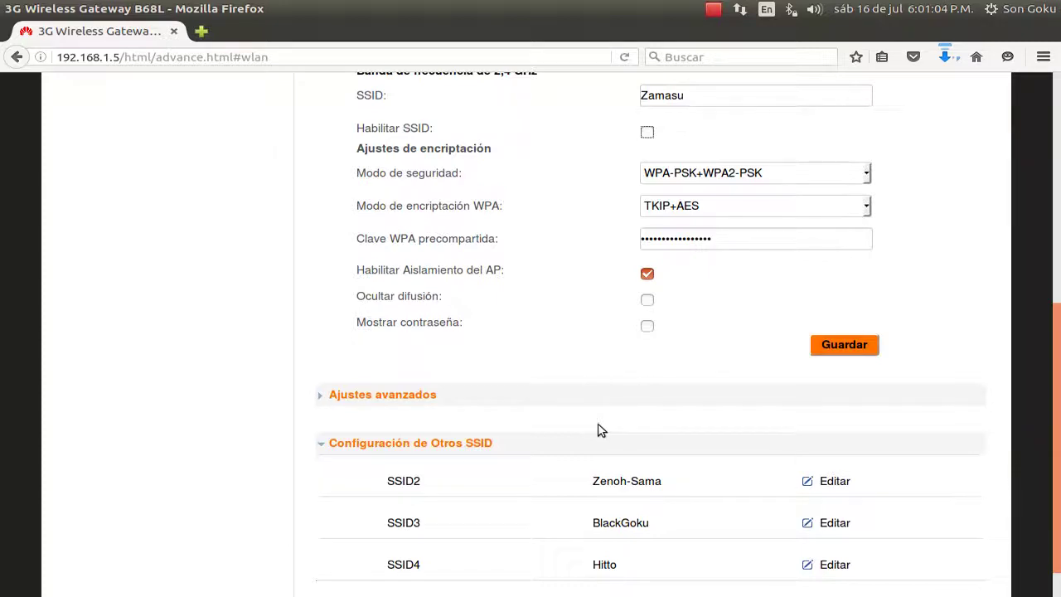
# Step: Minimize the browser window and open the screen recorder's options
pyautogui.click(27, 9)
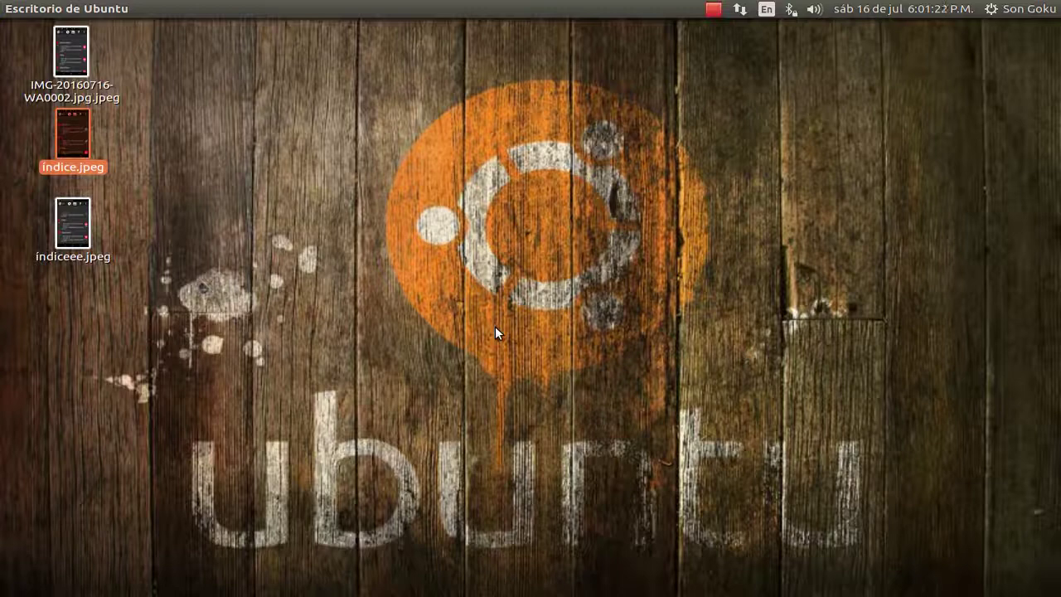
pyautogui.click(711, 9)
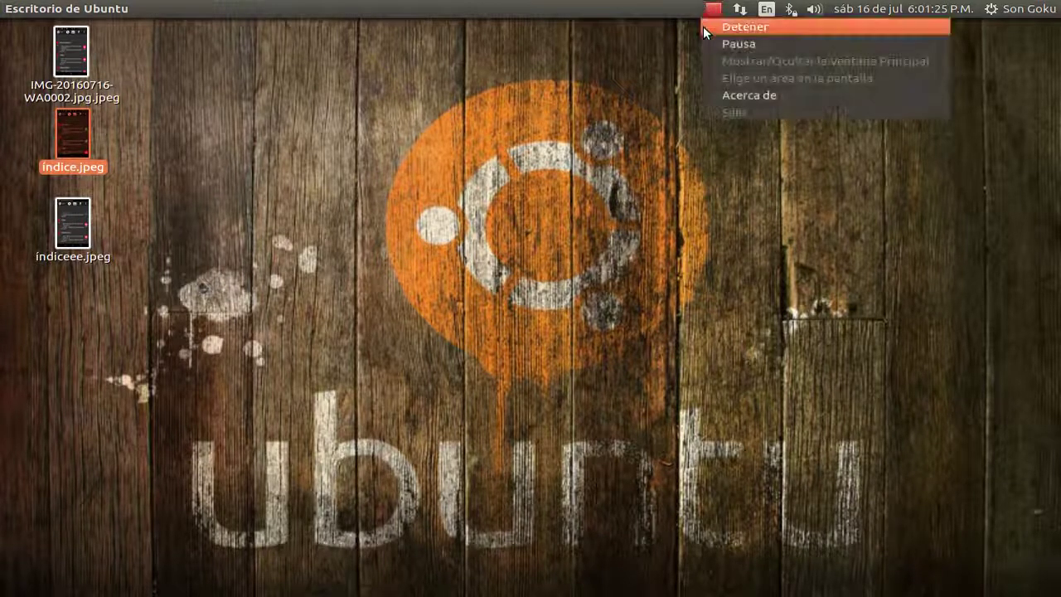